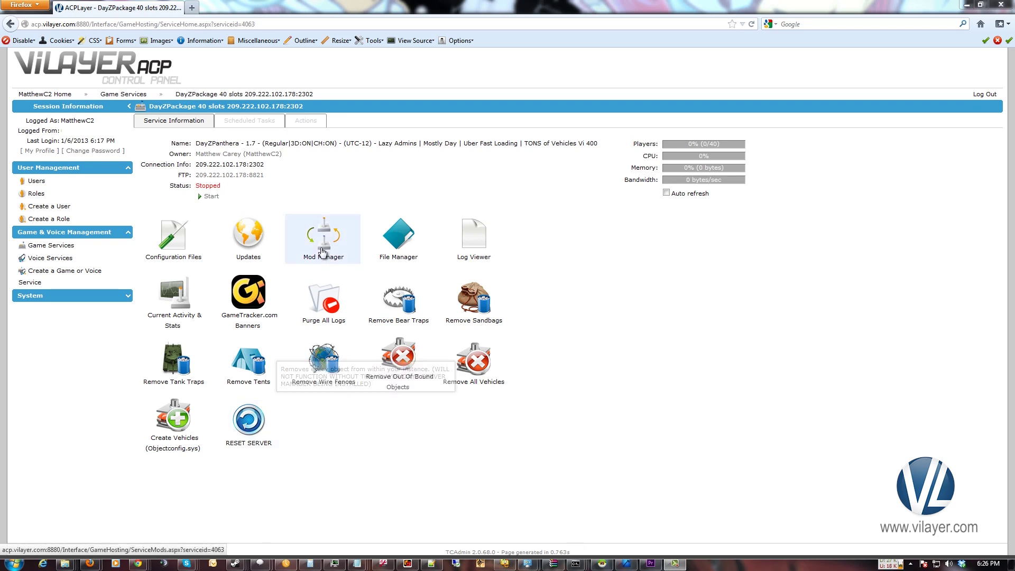
Open the Mod Manager and check the install status of Battleye Extended Controls
{"action": "left_click", "coordinate": [324, 238]}
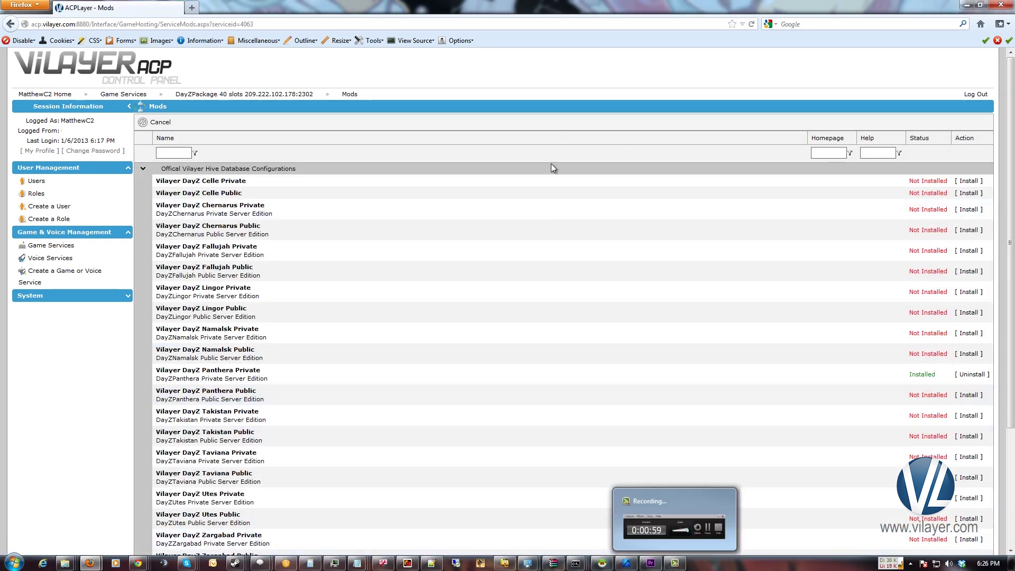
{"action": "scroll", "coordinate": [540, 222], "scroll_direction": "down", "scroll_amount": 5}
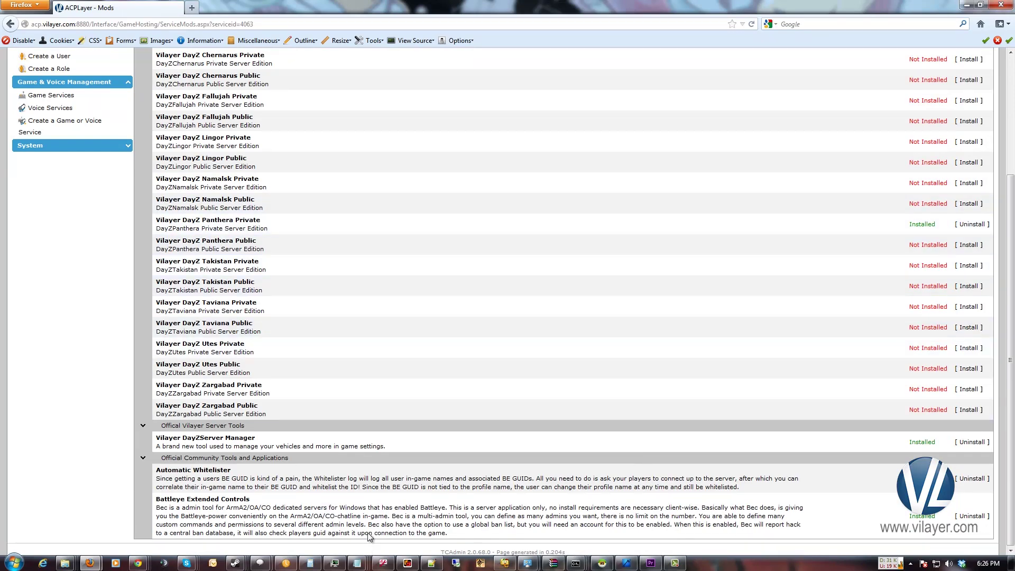
{"action": "scroll", "coordinate": [360, 424], "scroll_direction": "up", "scroll_amount": 3}
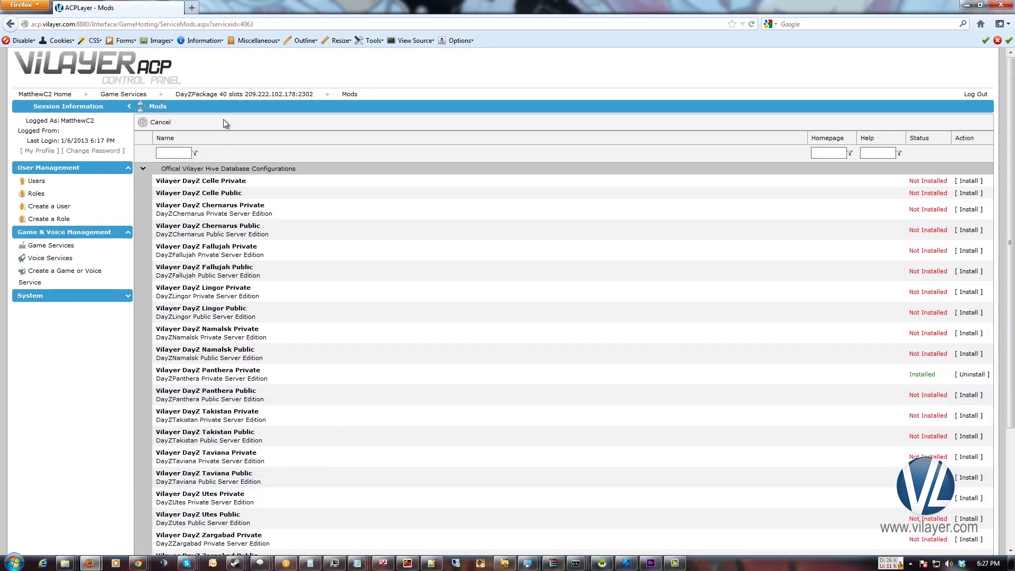
Open bec\Config\bec_config.cfg from the server's configuration files for text editing and uncomment the [Misc] section header
{"action": "mouse_move", "coordinate": [261, 93]}
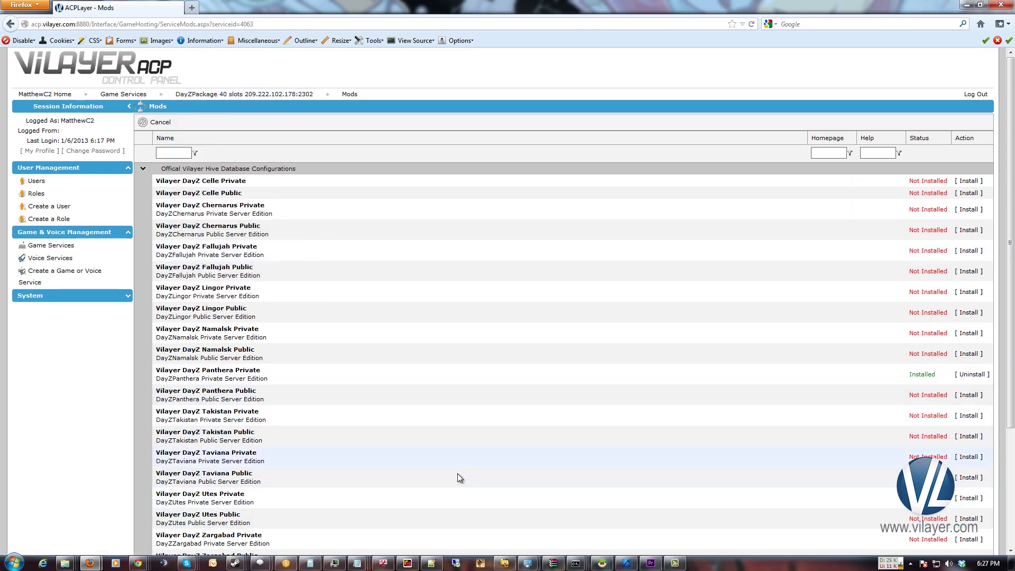
{"action": "left_click", "coordinate": [246, 107]}
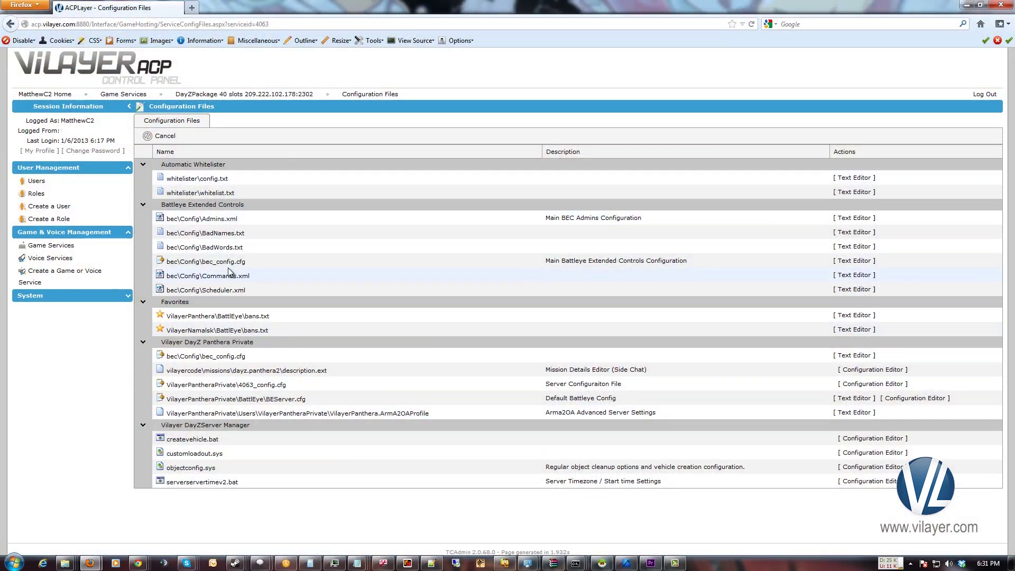
{"action": "left_click", "coordinate": [851, 261]}
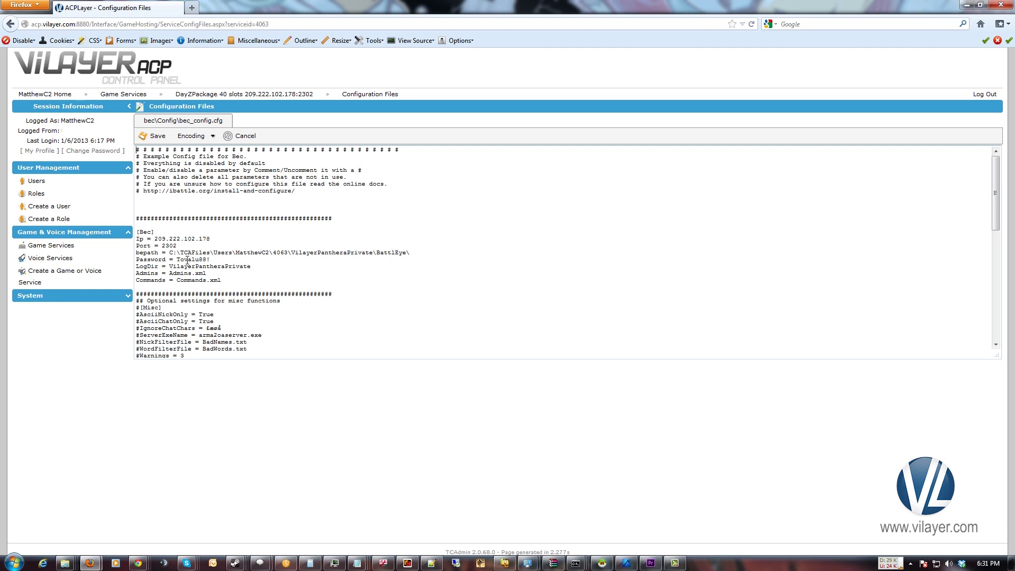
{"action": "scroll", "coordinate": [152, 289], "scroll_direction": "down", "scroll_amount": 5}
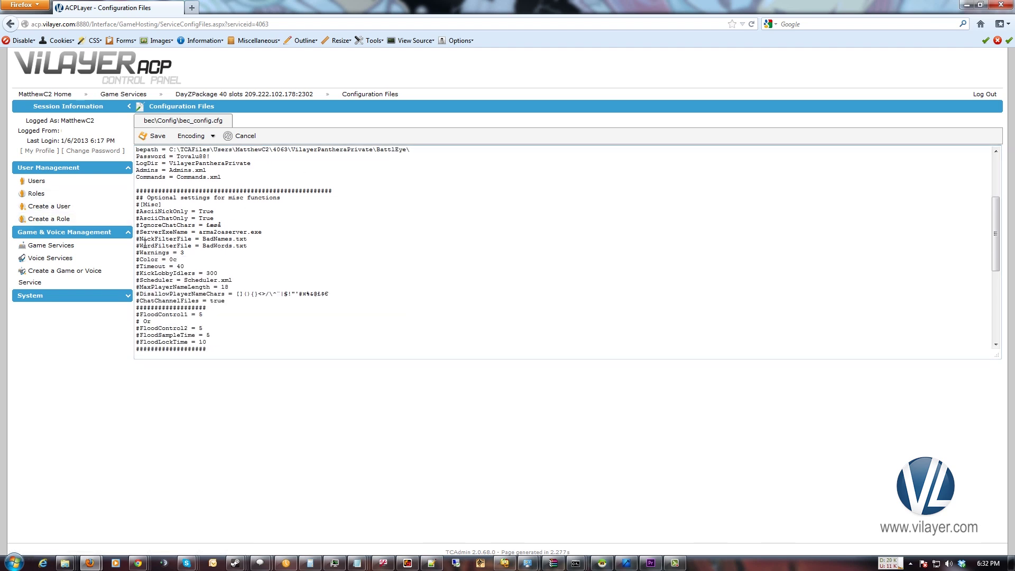
{"action": "key", "text": "BackSpace"}
Uncomment the line "Scheduler = Scheduler.xml" in bec_config.cfg and save the file
{"action": "left_click_drag", "start_coordinate": [241, 278], "coordinate": [135, 280]}
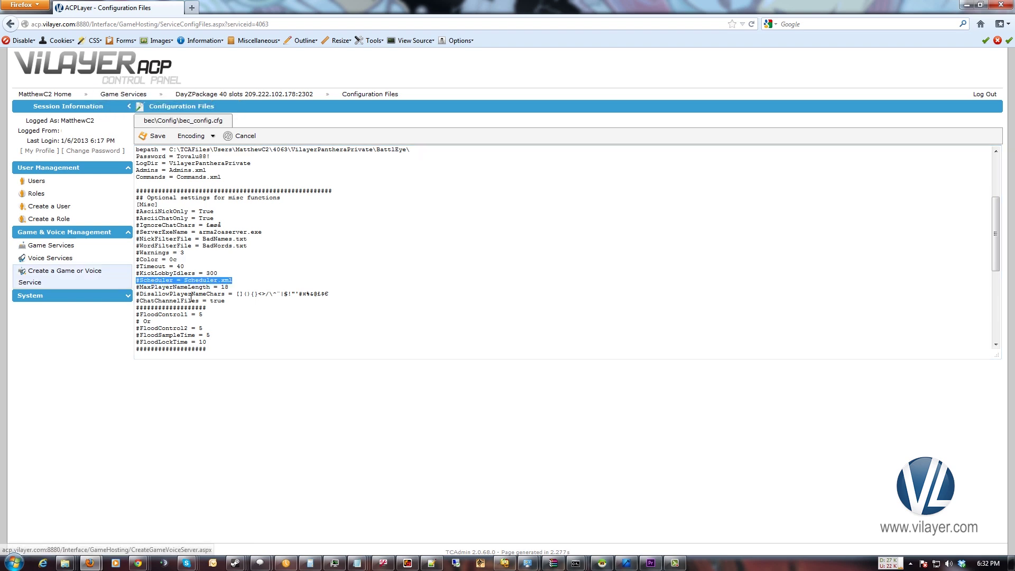
{"action": "left_click", "coordinate": [139, 280]}
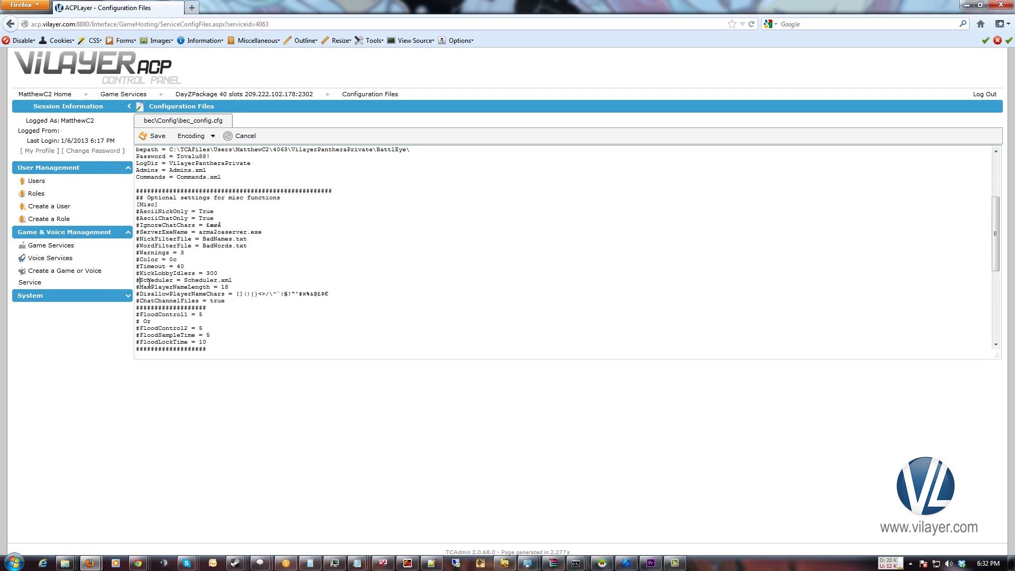
{"action": "key", "text": "BackSpace"}
{"action": "left_click", "coordinate": [155, 136]}
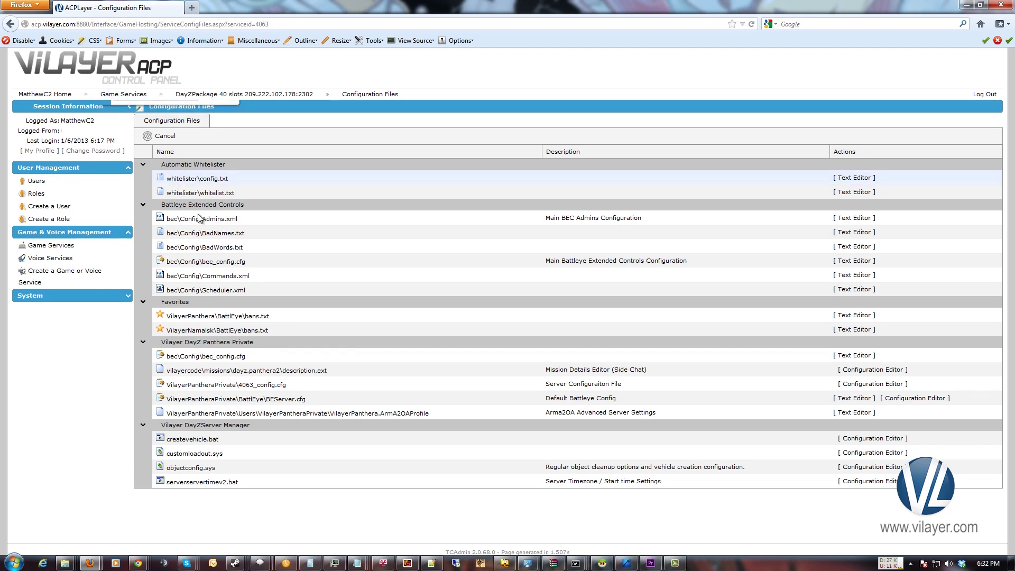
Open bec\Config\Scheduler.xml for text editing and delete everything between job 0 and the closing Scheduler tag
{"action": "left_click", "coordinate": [853, 290]}
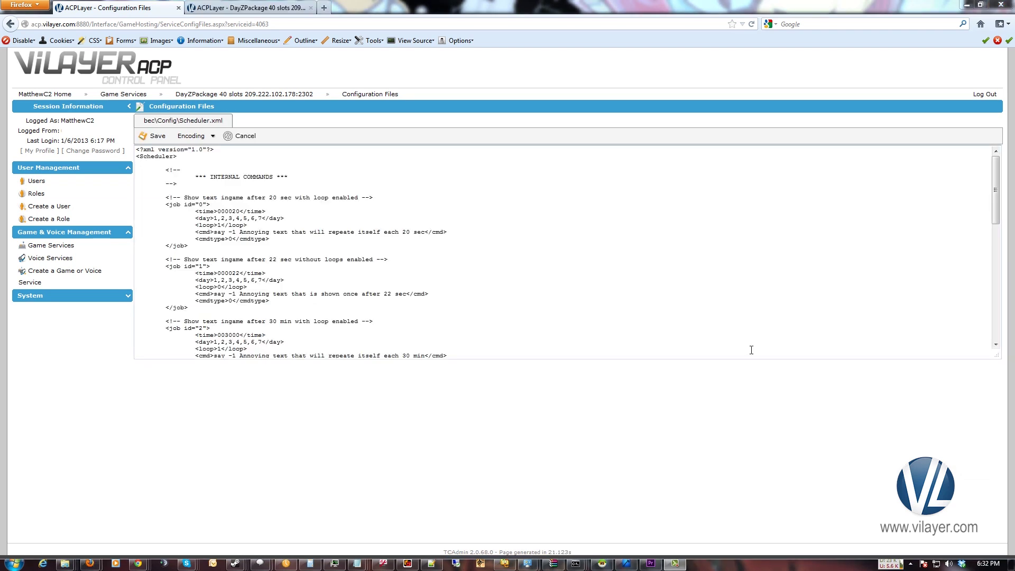
{"action": "left_click_drag", "start_coordinate": [997, 356], "coordinate": [980, 505]}
{"action": "scroll", "coordinate": [363, 356], "scroll_direction": "down", "scroll_amount": 5}
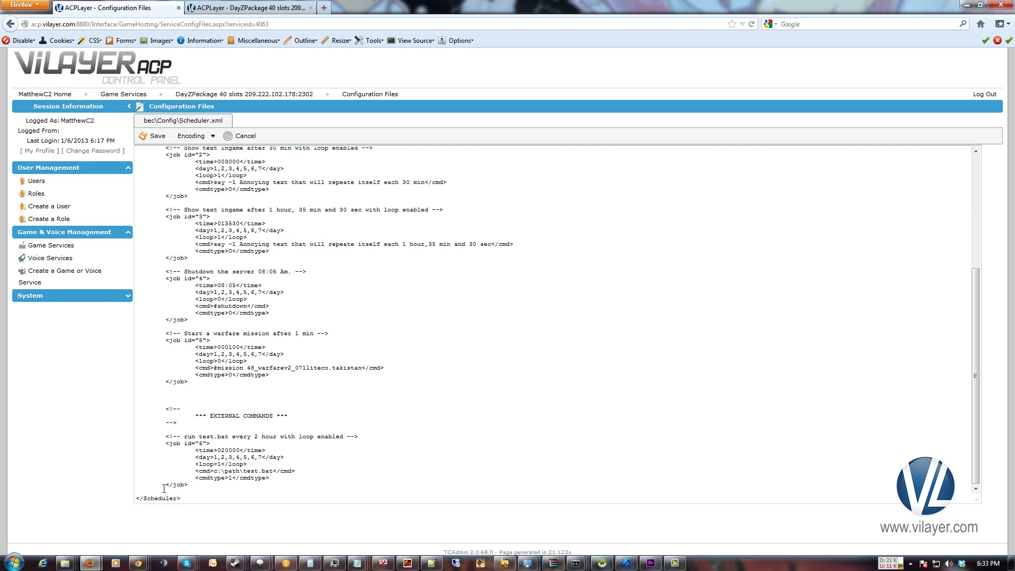
{"action": "triple_click", "coordinate": [161, 498]}
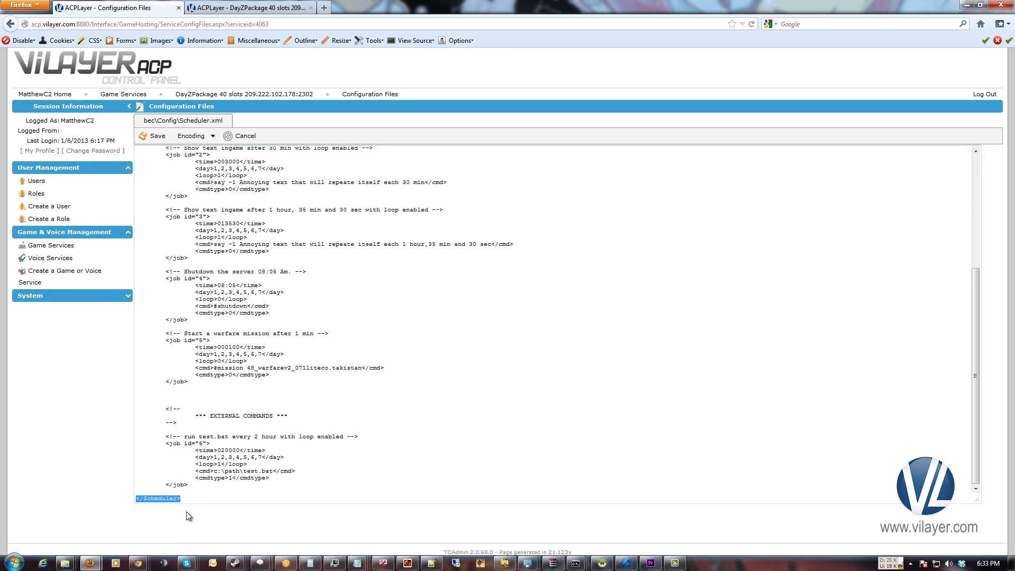
{"action": "left_click_drag", "start_coordinate": [191, 497], "coordinate": [125, 254]}
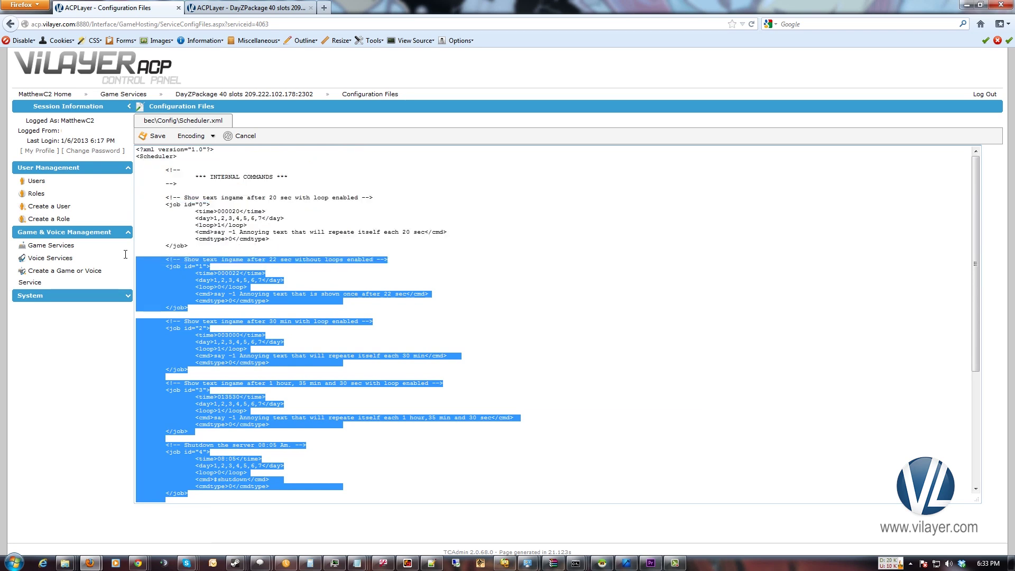
{"action": "key", "text": "Delete"}
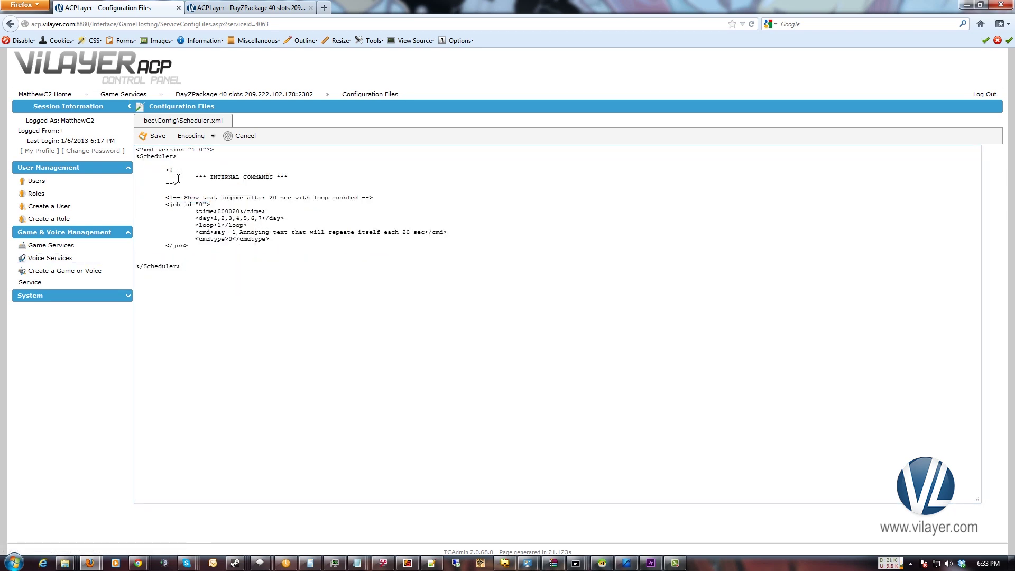
Delete the INTERNAL COMMANDS comment block and a surplus blank line above job 0
{"action": "left_click_drag", "start_coordinate": [178, 183], "coordinate": [113, 172]}
{"action": "key", "text": "Delete"}
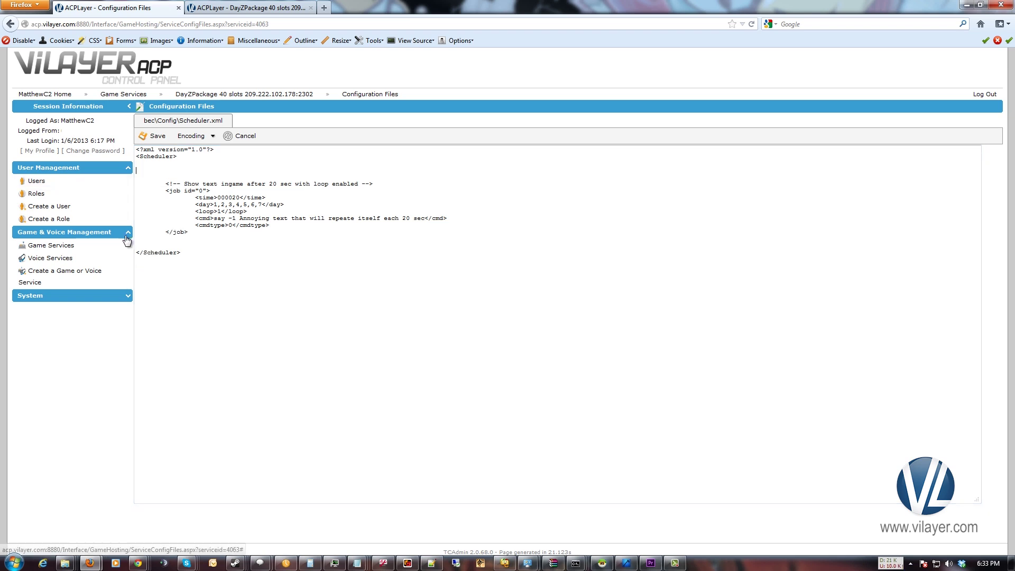
{"action": "left_click", "coordinate": [198, 226]}
{"action": "left_click_drag", "start_coordinate": [199, 227], "coordinate": [111, 179]}
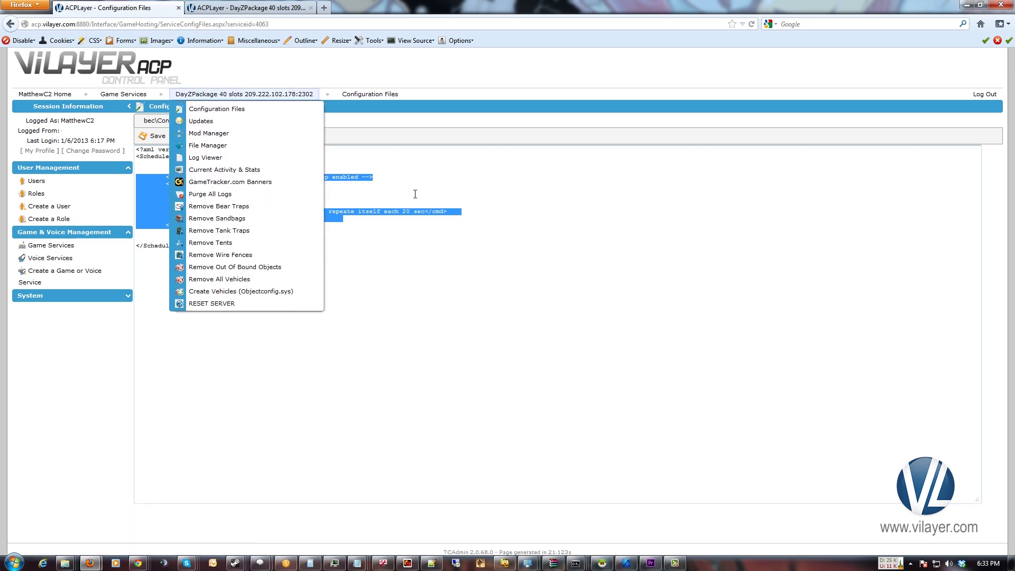
{"action": "left_click", "coordinate": [445, 197]}
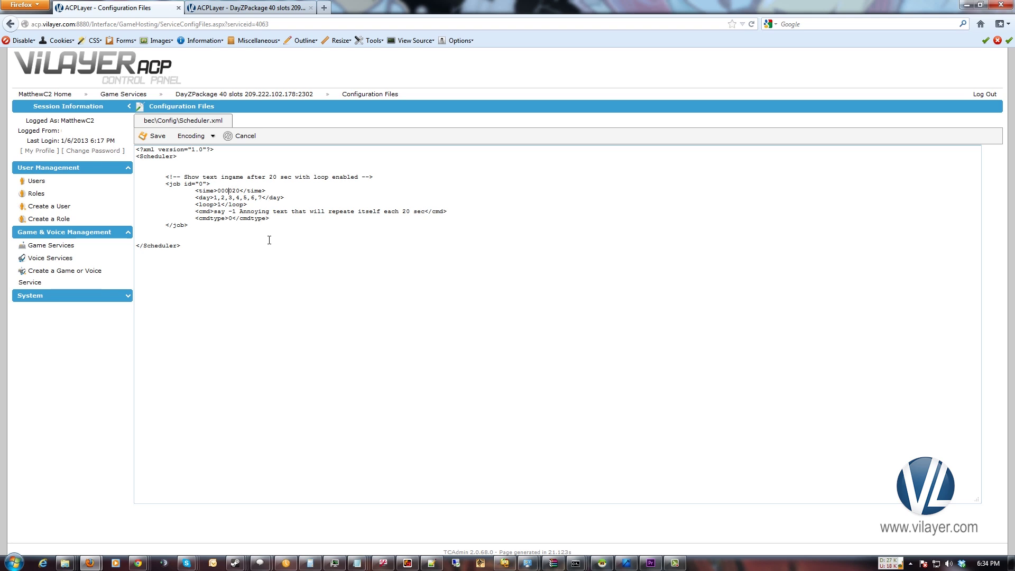
Set the time of job 0 to 053000
{"action": "key", "text": "Left"}
{"action": "key", "text": "BackSpace"}
{"action": "type", "text": "5"}
{"action": "key", "text": "BackSpace"}
{"action": "type", "text": "3"}
{"action": "key", "text": "BackSpace"}
{"action": "type", "text": "0"}
Replace the message in job 0's say command with "Restart in 30 minutes"
{"action": "left_click_drag", "start_coordinate": [424, 214], "coordinate": [241, 215]}
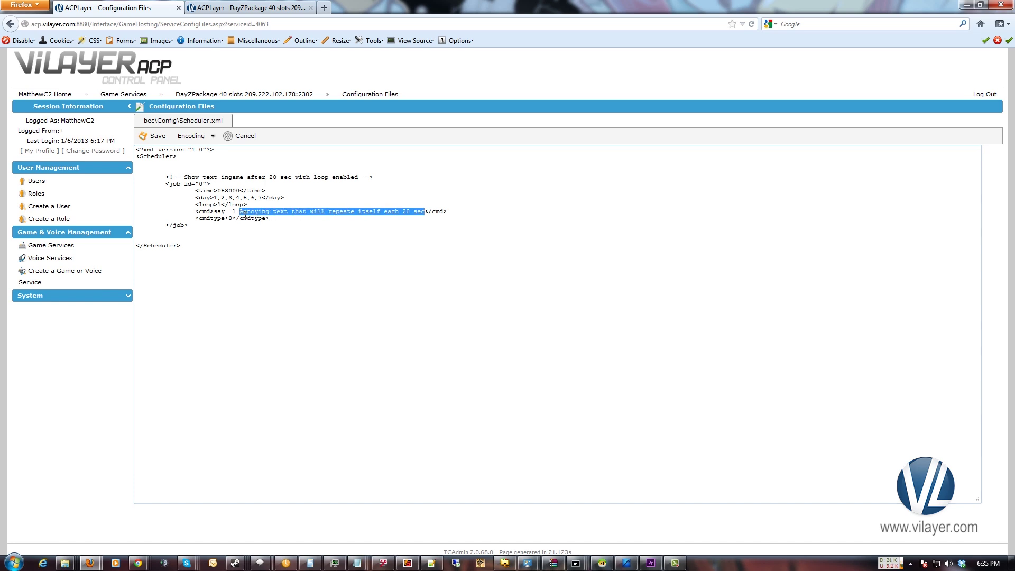
{"action": "left_click", "coordinate": [235, 214]}
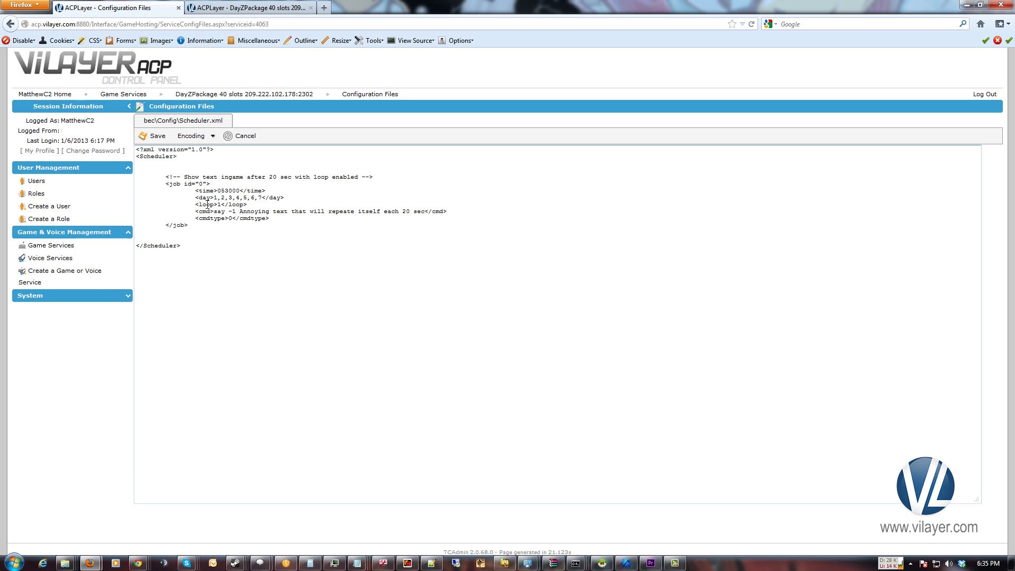
{"action": "left_click_drag", "start_coordinate": [426, 213], "coordinate": [241, 211]}
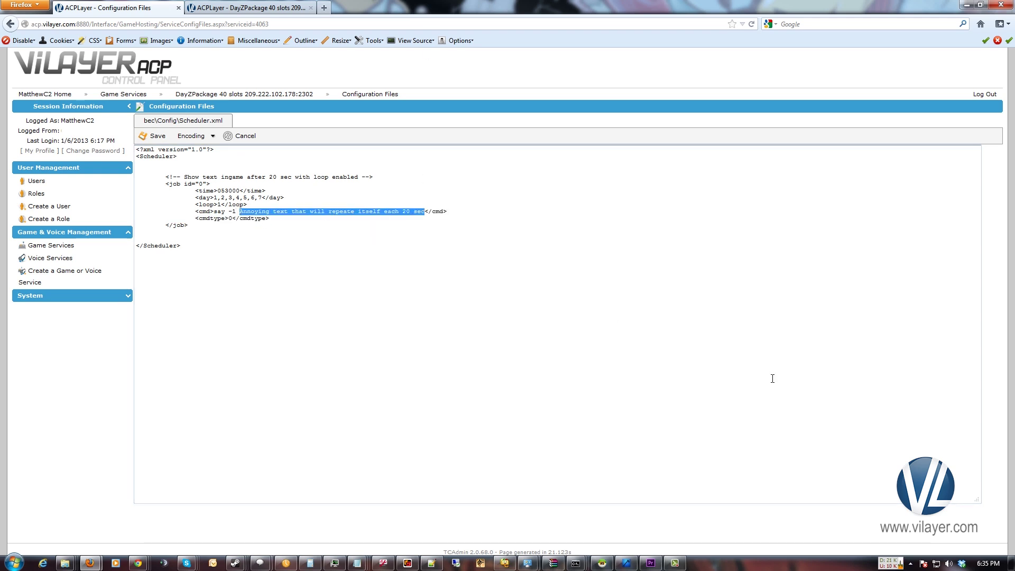
{"action": "type", "text": "Restart in "}
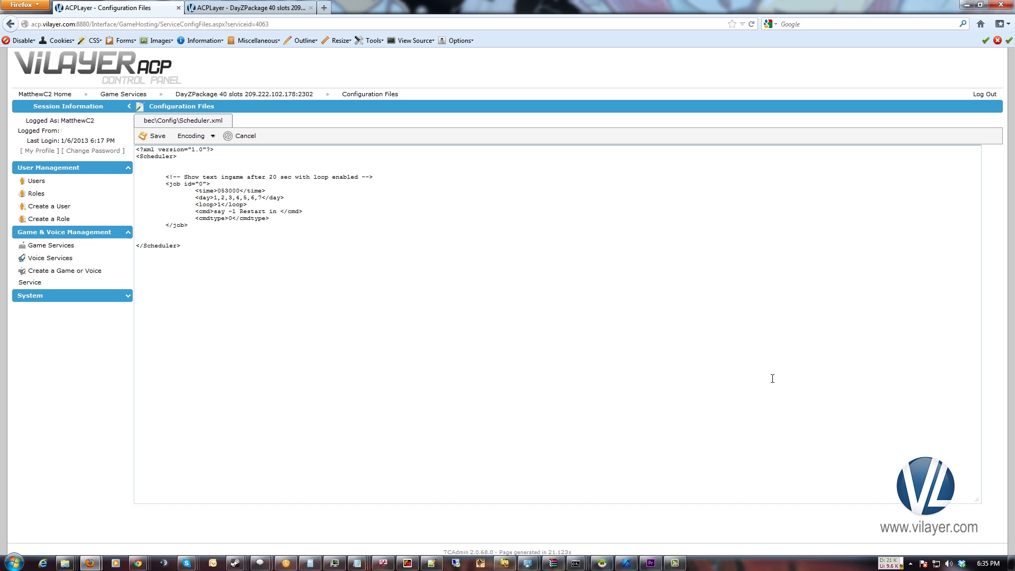
{"action": "type", "text": "30 minutes"}
Duplicate the whole job 0 block below itself, separated by a blank line
{"action": "left_click", "coordinate": [190, 226]}
{"action": "left_click_drag", "start_coordinate": [190, 225], "coordinate": [166, 184]}
{"action": "key", "text": "ctrl+c"}
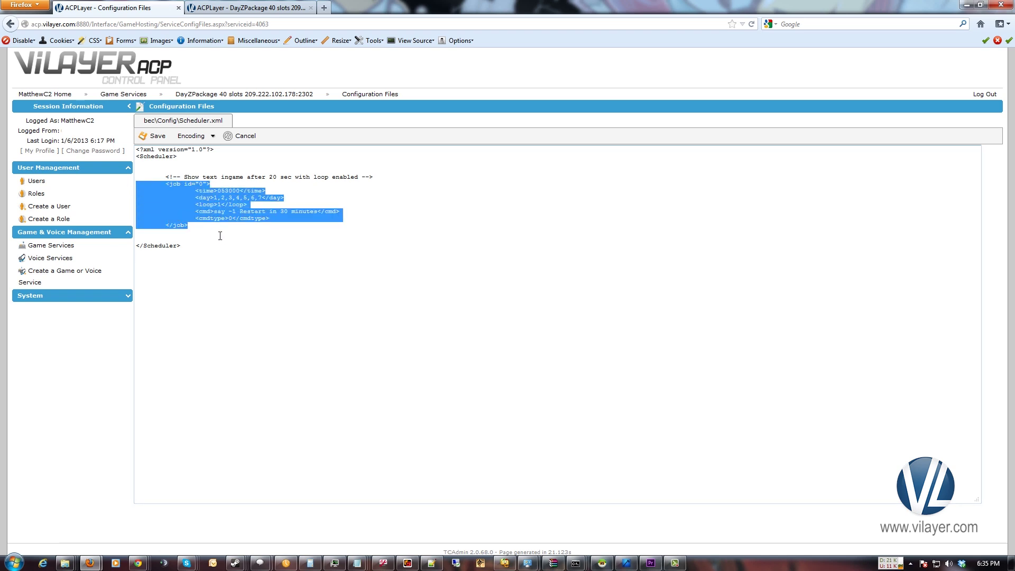
{"action": "key", "text": "Right"}
{"action": "key", "text": "Return"}
{"action": "key", "text": "Return"}
{"action": "key", "text": "ctrl+v"}
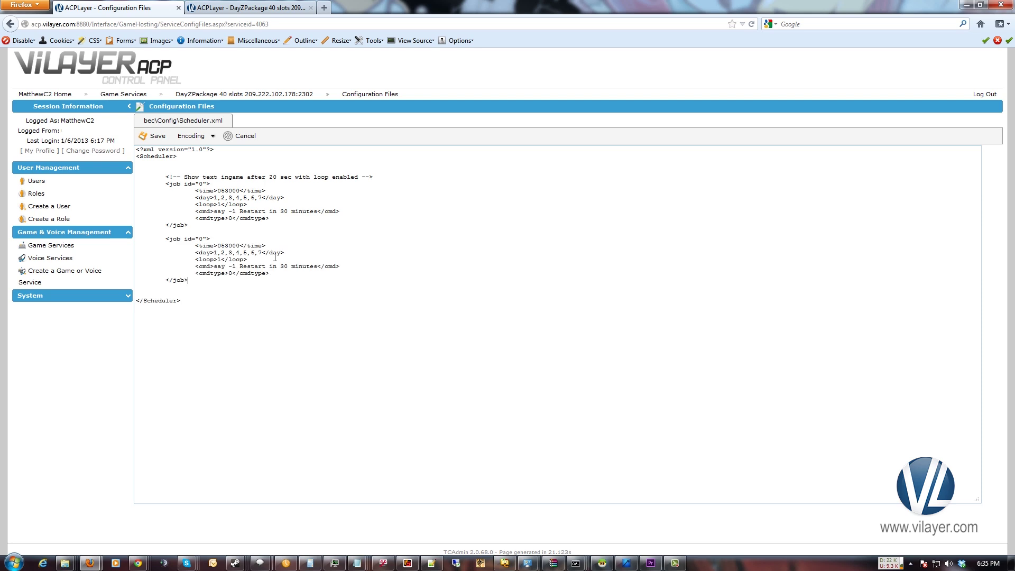
Set the second job's id to 1 and its time to 054500
{"action": "left_click", "coordinate": [202, 238]}
{"action": "key", "text": "BackSpace"}
{"action": "type", "text": "1"}
{"action": "key", "text": "BackSpace"}
{"action": "key", "text": "BackSpace"}
{"action": "type", "text": "45"}
Duplicate the job 1 block below itself, separated by a blank line
{"action": "left_click_drag", "start_coordinate": [196, 280], "coordinate": [136, 241]}
{"action": "key", "text": "ctrl+c"}
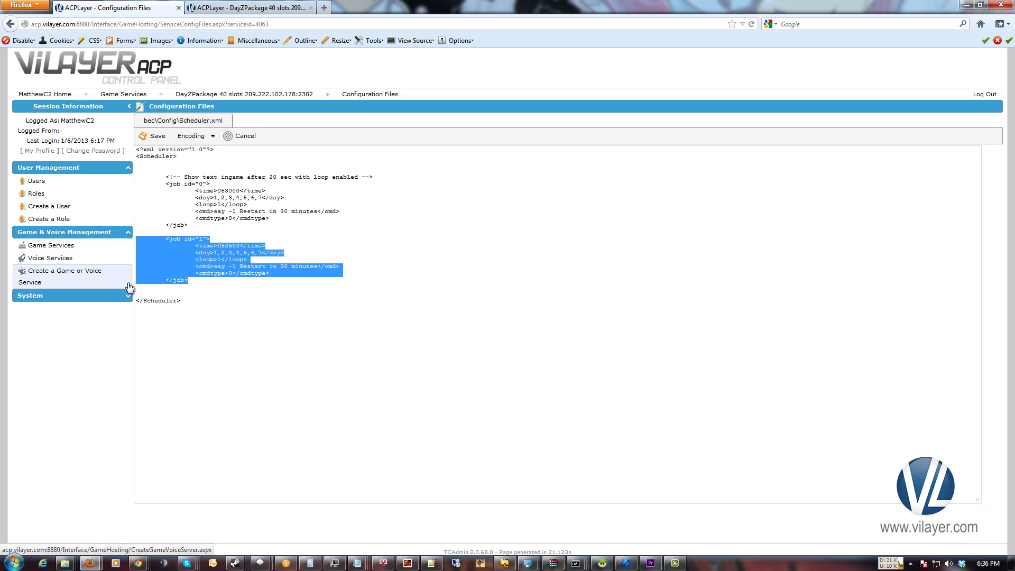
{"action": "left_click", "coordinate": [197, 280]}
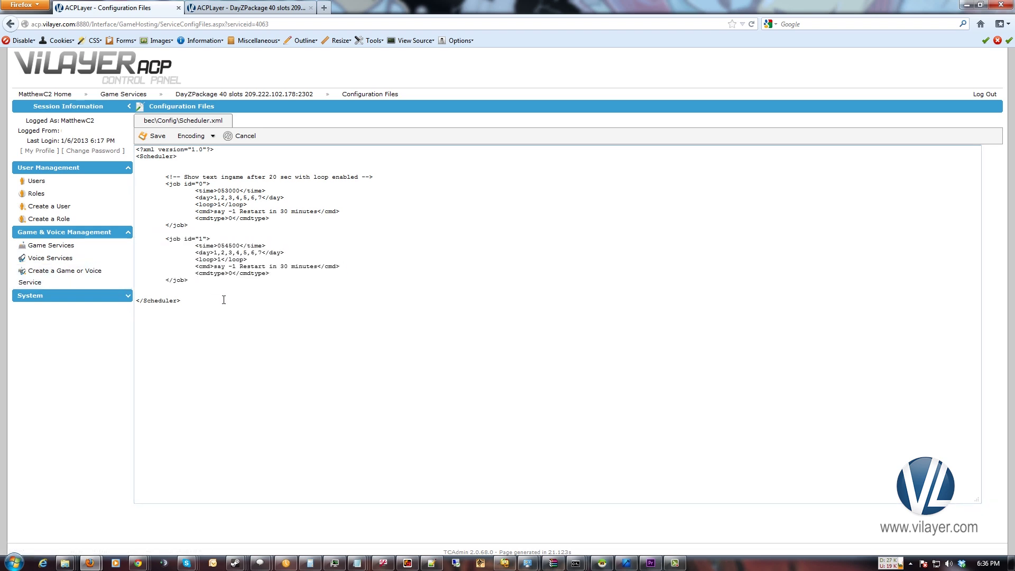
{"action": "key", "text": "Return"}
{"action": "key", "text": "Return"}
{"action": "key", "text": "ctrl+v"}
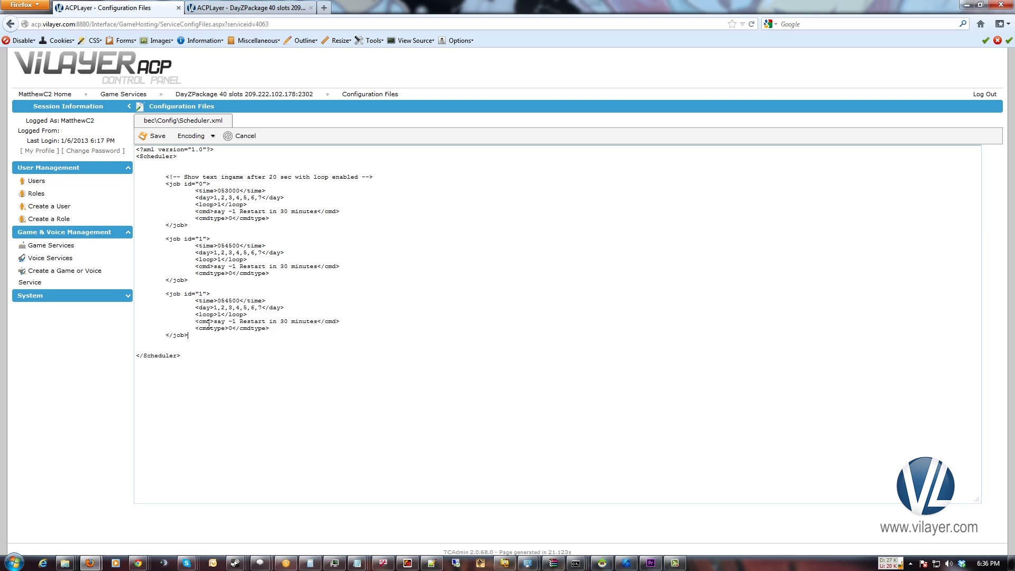
Set the third job's id to 2 and its time to 055500
{"action": "left_click", "coordinate": [201, 295]}
{"action": "key", "text": "Delete"}
{"action": "type", "text": "2"}
{"action": "left_click", "coordinate": [226, 301]}
{"action": "key", "text": "Delete"}
{"action": "type", "text": "5"}
Insert an extra blank line above job 1 and another above job 2
{"action": "left_click", "coordinate": [206, 224]}
{"action": "key", "text": "Return"}
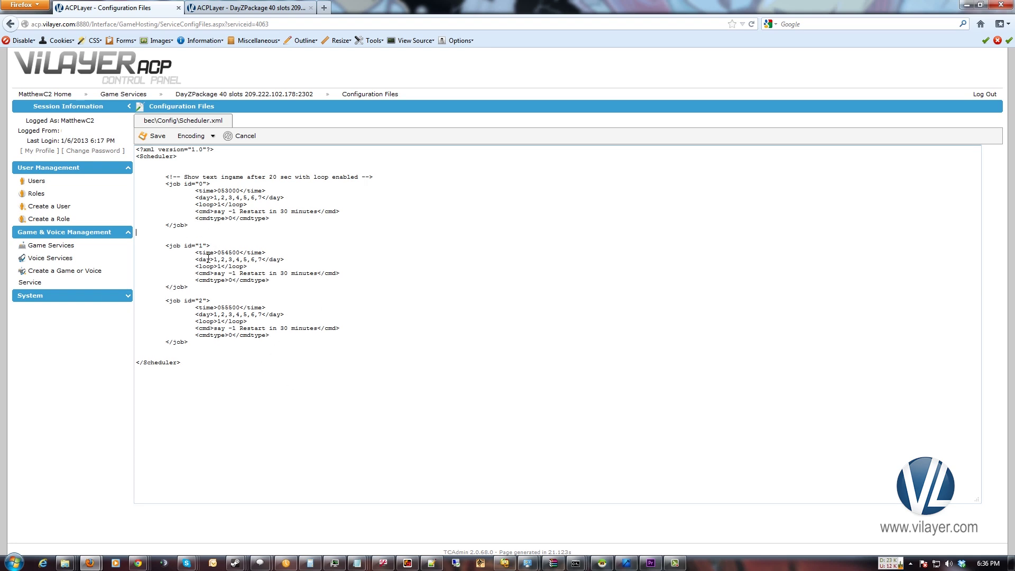
{"action": "key", "text": "Return"}
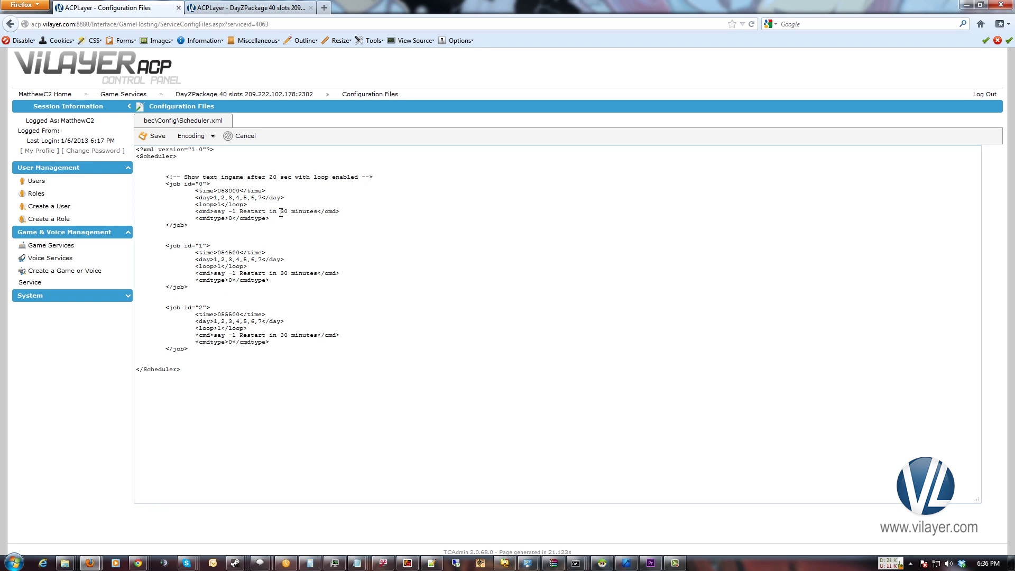
Replace the comment text above job 0 with "30 minute restart warning"
{"action": "left_click_drag", "start_coordinate": [373, 177], "coordinate": [173, 176]}
{"action": "left_click", "coordinate": [347, 175]}
{"action": "left_click_drag", "start_coordinate": [360, 179], "coordinate": [184, 179]}
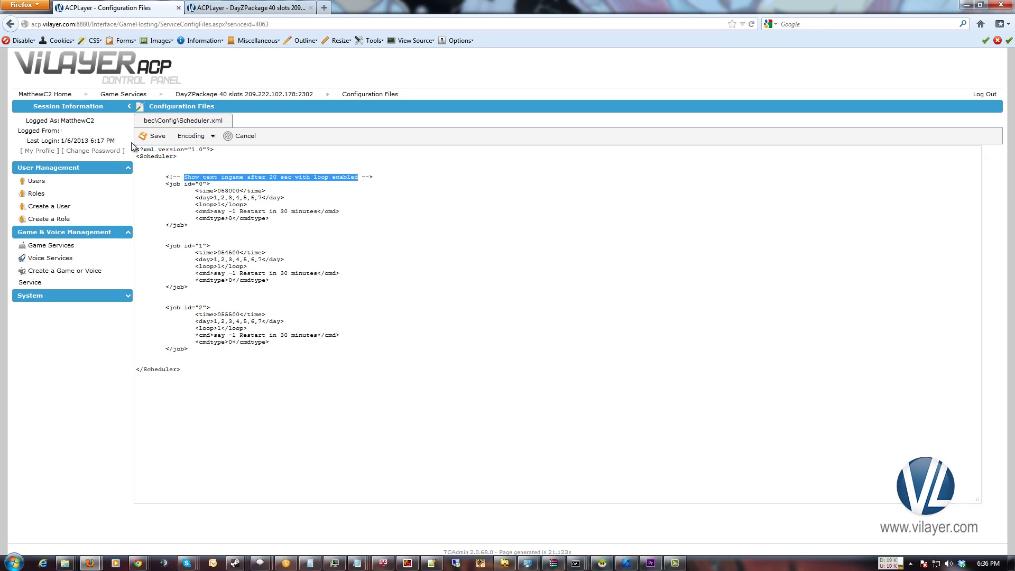
{"action": "type", "text": "30 minute restart "}
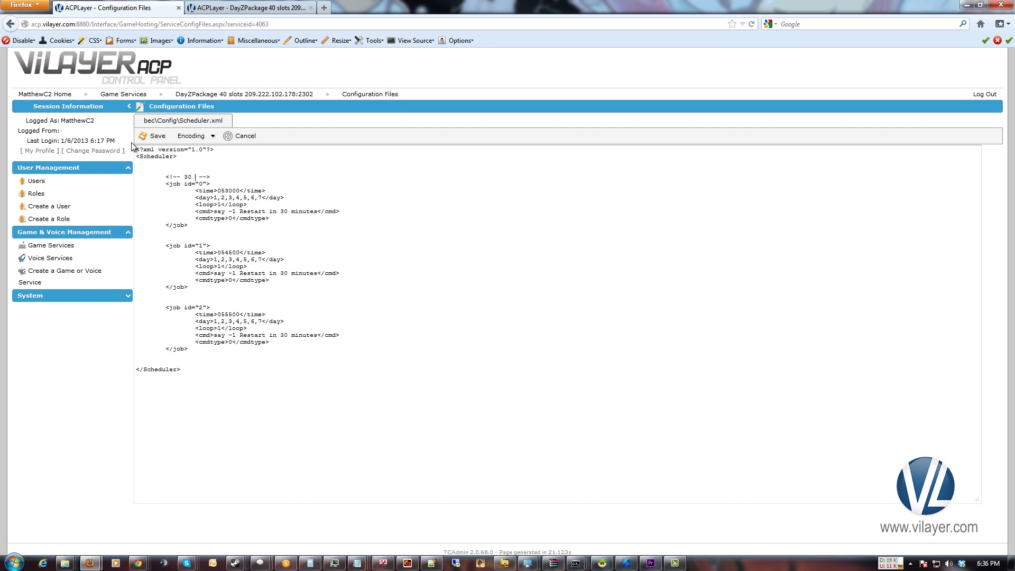
{"action": "type", "text": "warning"}
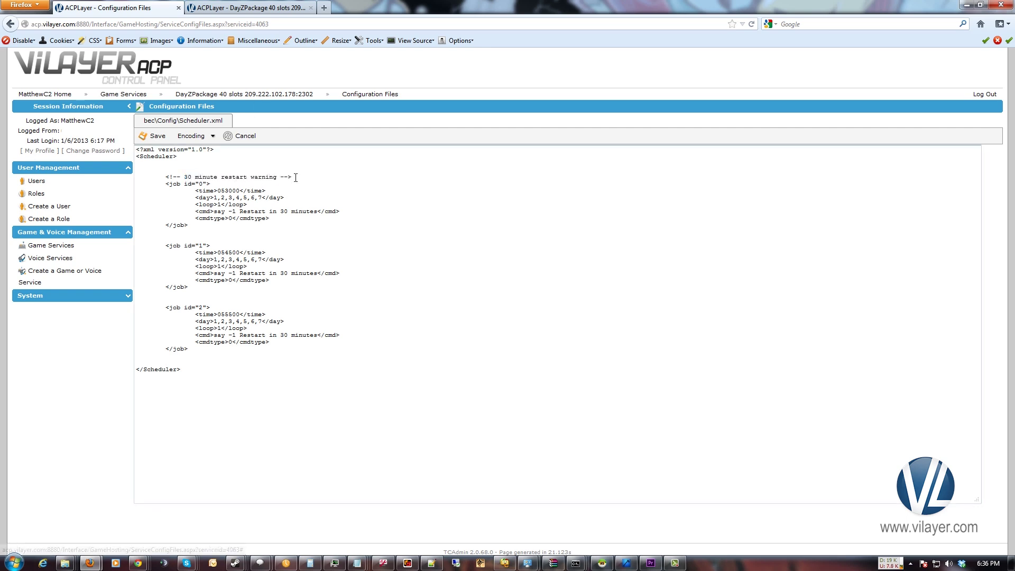
Copy the restart warning comment above job 1 and change its number to 15
{"action": "key", "text": "End"}
{"action": "key", "text": "shift+Home"}
{"action": "key", "text": "ctrl+c"}
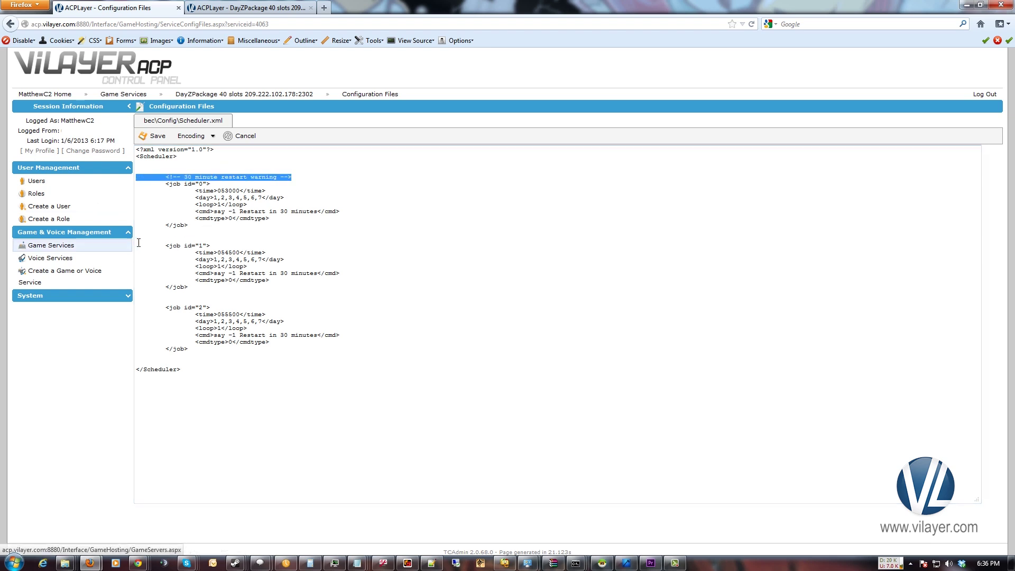
{"action": "left_click", "coordinate": [204, 238]}
{"action": "key", "text": "ctrl+v"}
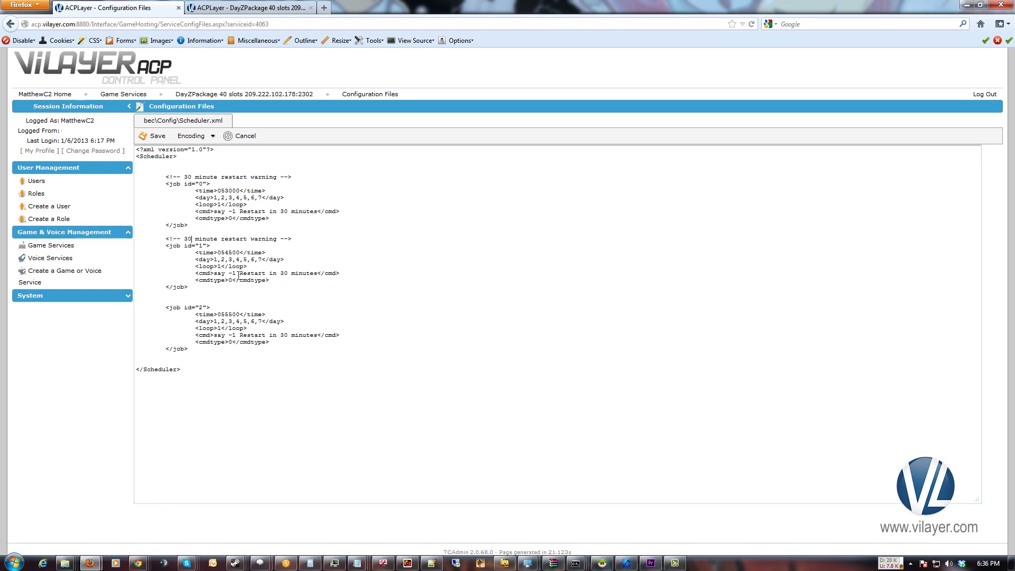
{"action": "key", "text": "BackSpace"}
{"action": "key", "text": "BackSpace"}
{"action": "type", "text": "15"}
Copy the 15 minute comment above job 2, change it to "5 minute restart warning", and save Scheduler.xml
{"action": "left_click_drag", "start_coordinate": [292, 239], "coordinate": [136, 239]}
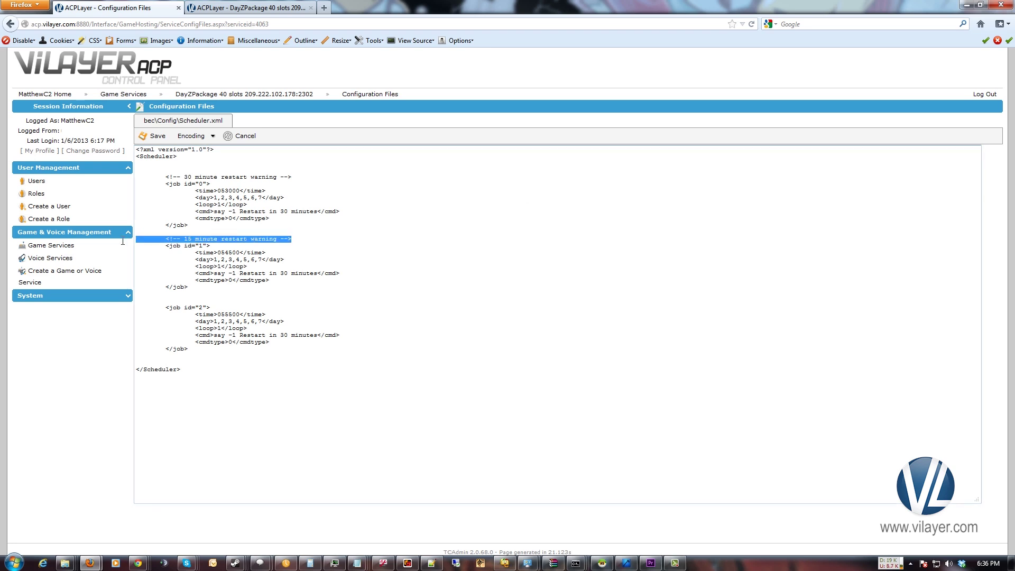
{"action": "key", "text": "ctrl+c"}
{"action": "left_click", "coordinate": [188, 301]}
{"action": "key", "text": "ctrl+v"}
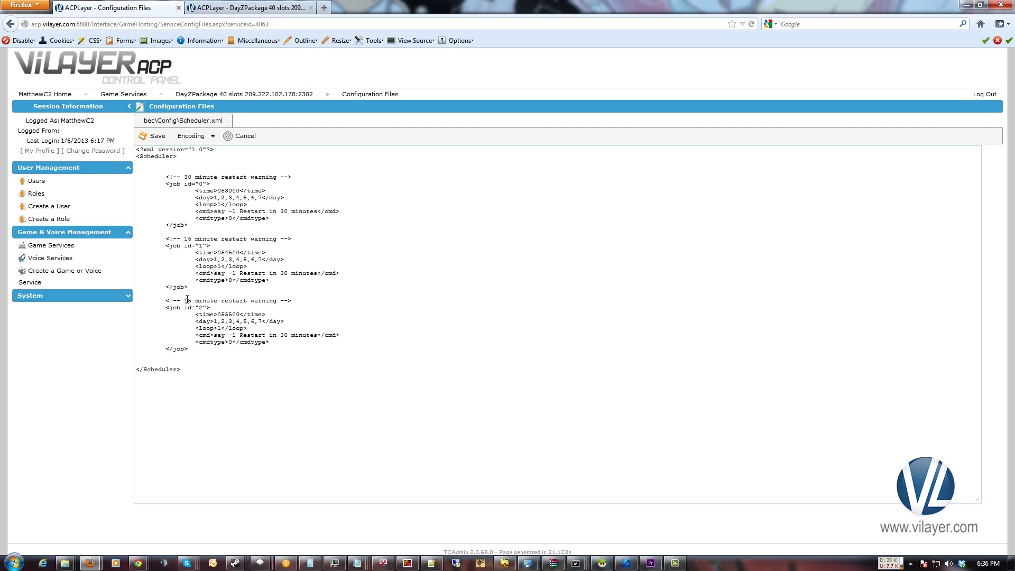
{"action": "key", "text": "BackSpace"}
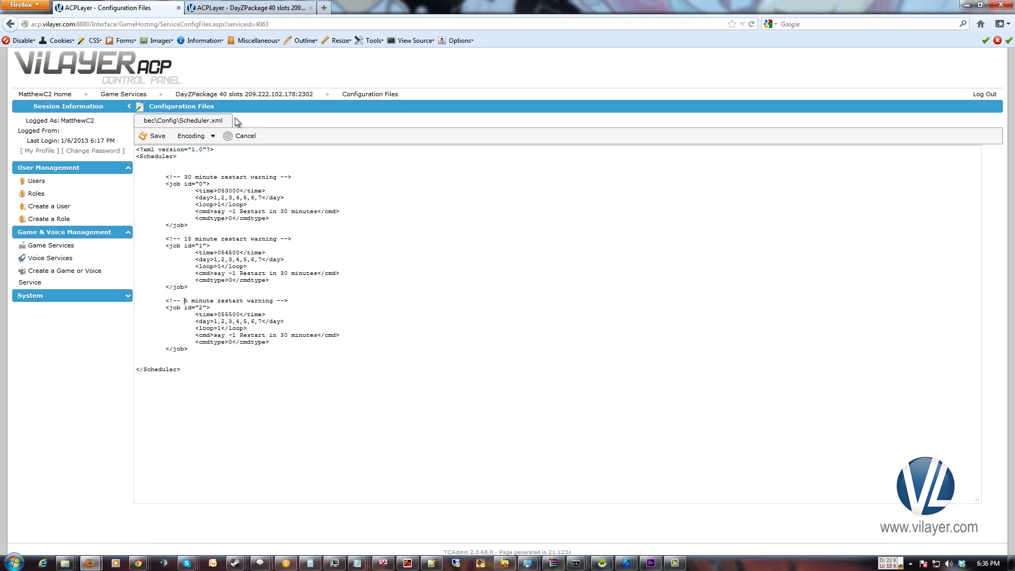
{"action": "left_click", "coordinate": [156, 137]}
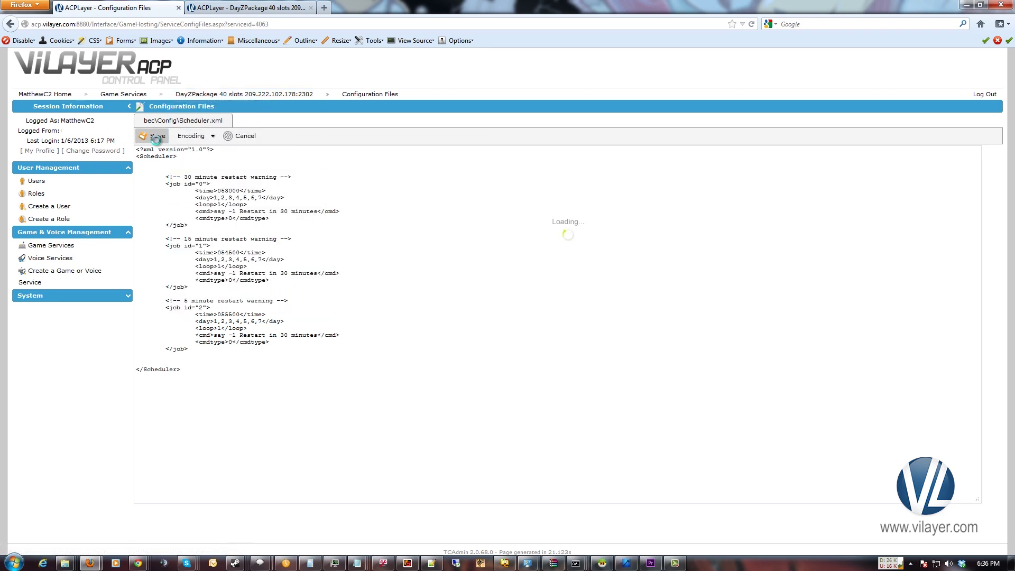